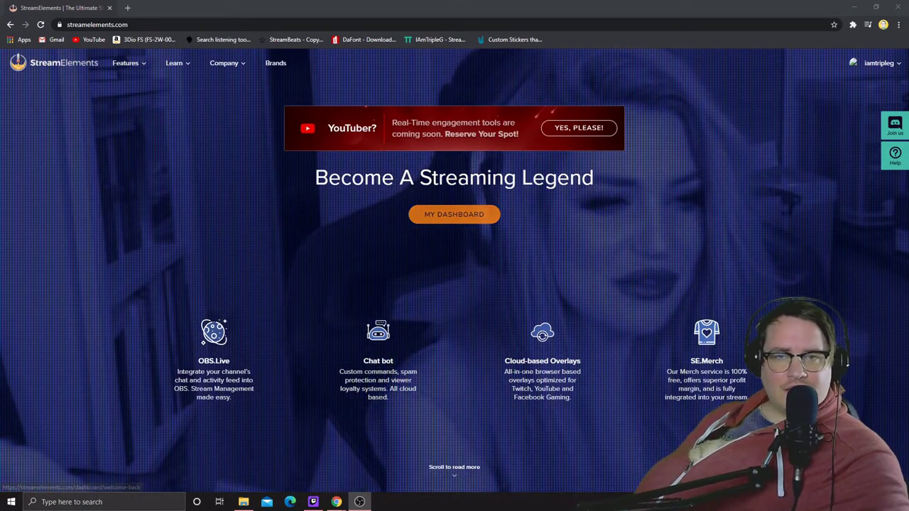
Step: Go to the dashboard's My overlays page listing CHATING, HOMEMADE and WEBCAM 2
left_click(454, 214)
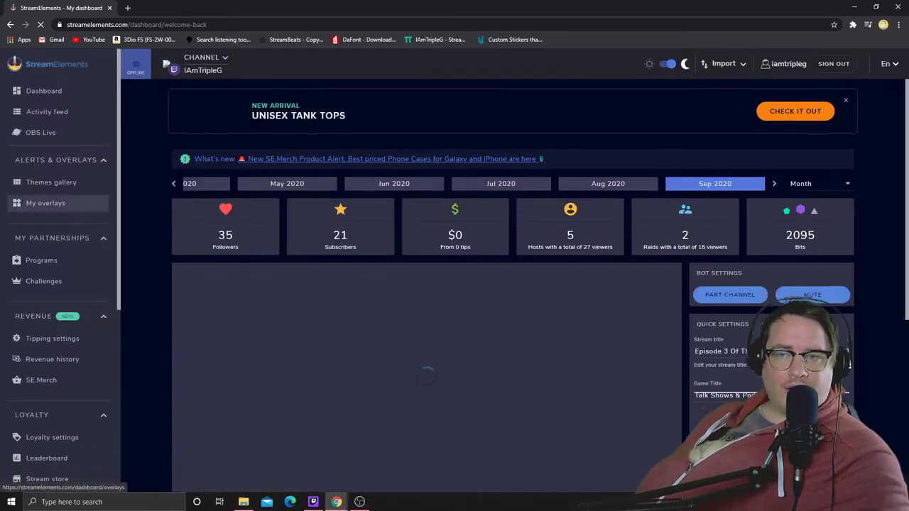
left_click(46, 203)
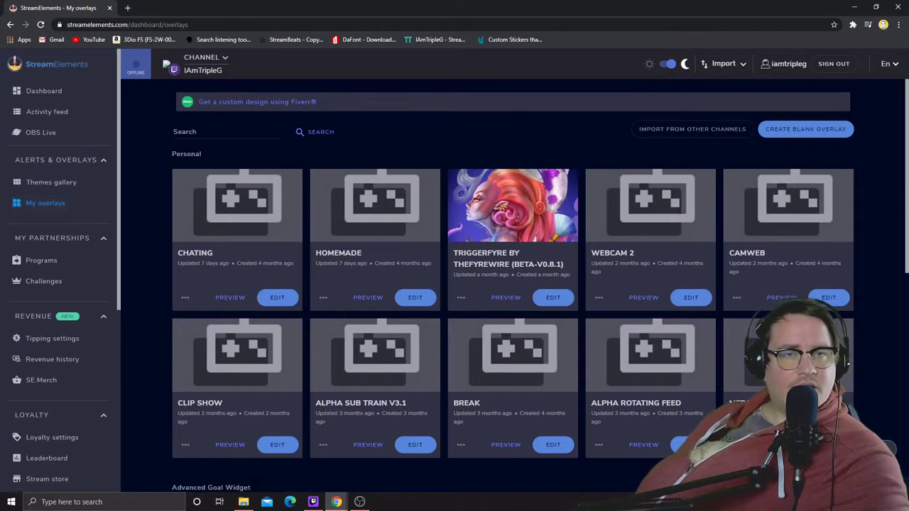
scroll(513, 284, "down", 2)
scroll(513, 284, "up", 2)
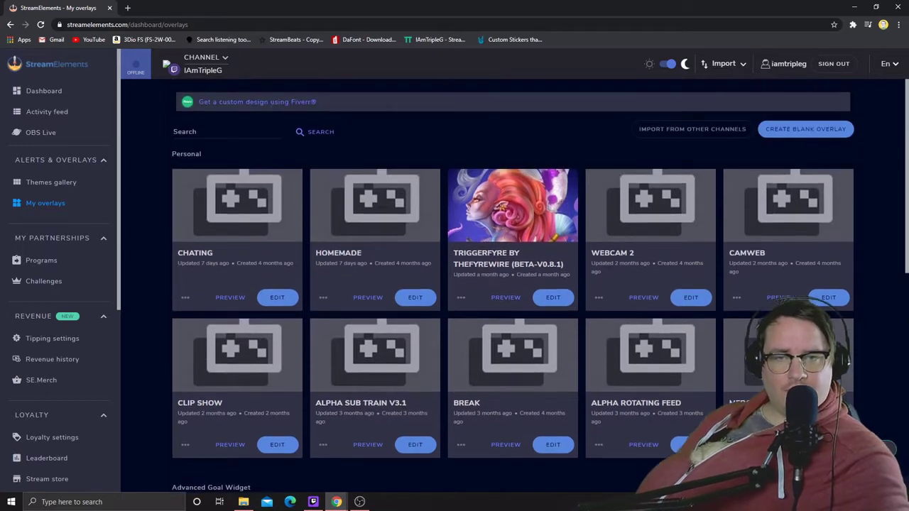
scroll(513, 284, "down", 10)
scroll(512, 284, "up", 10)
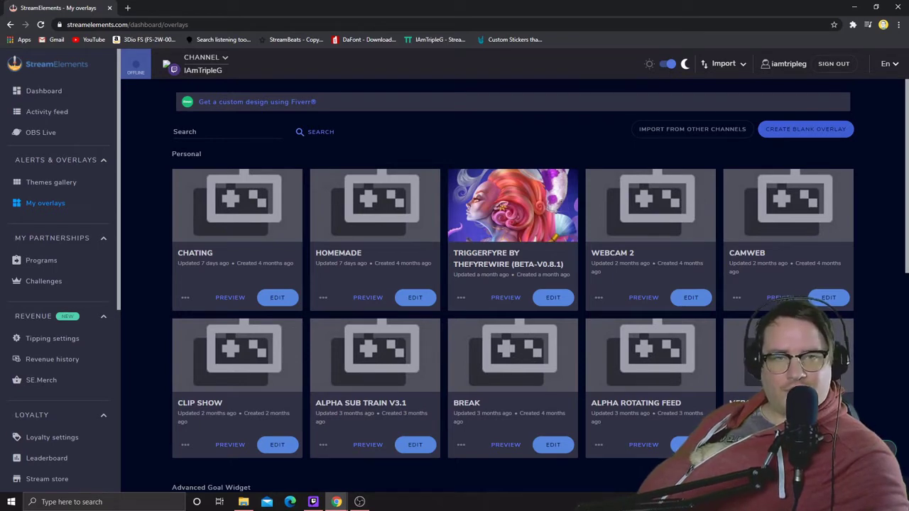
Step: Start a blank overlay at 1080p resolution for the emote wall
left_click(805, 128)
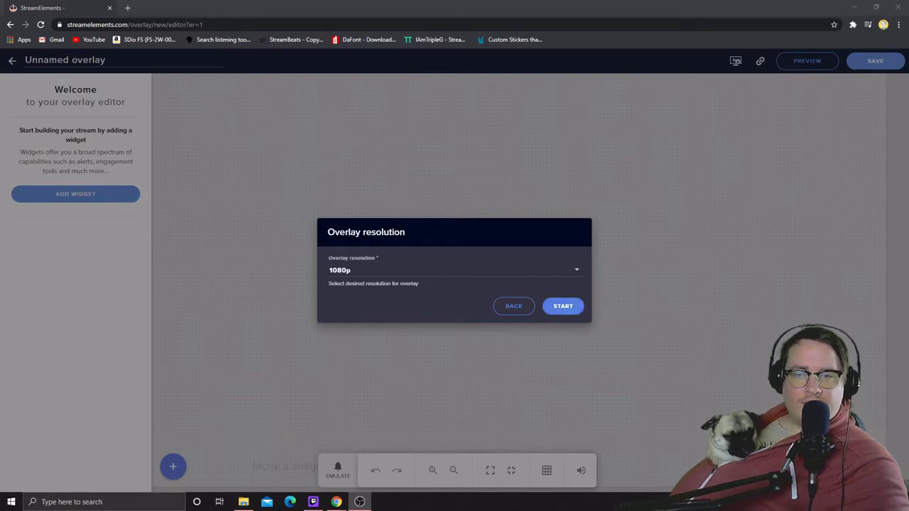
left_click(562, 306)
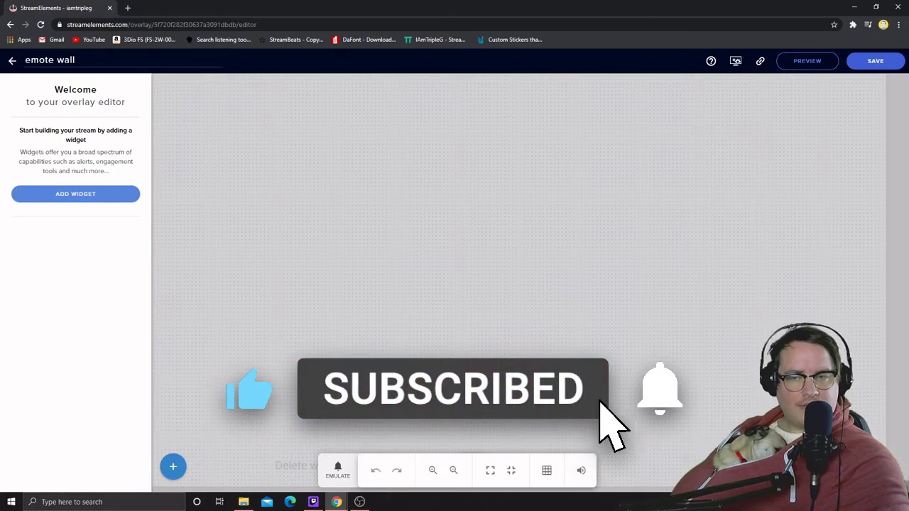
Step: Add the Kappagen widget from Alerts and show its EMOTESPLOSIONS settings
left_click(172, 466)
left_click(213, 259)
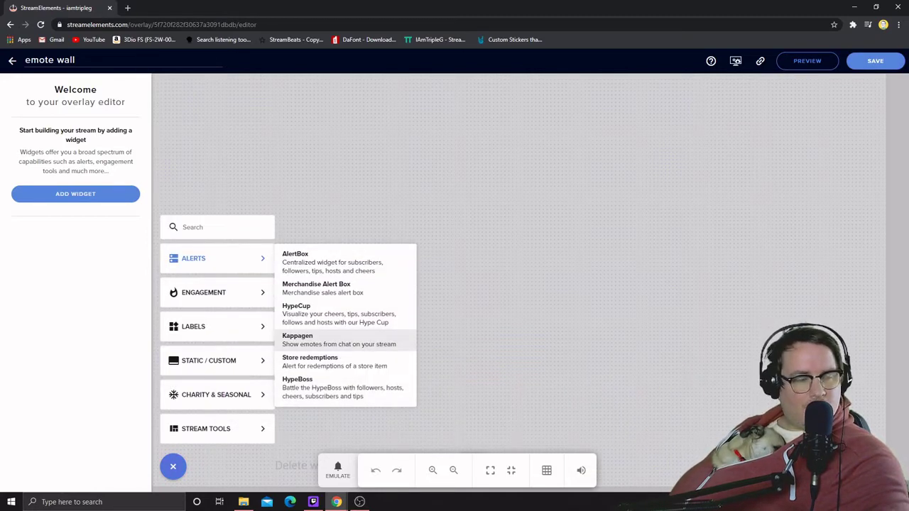
left_click(313, 340)
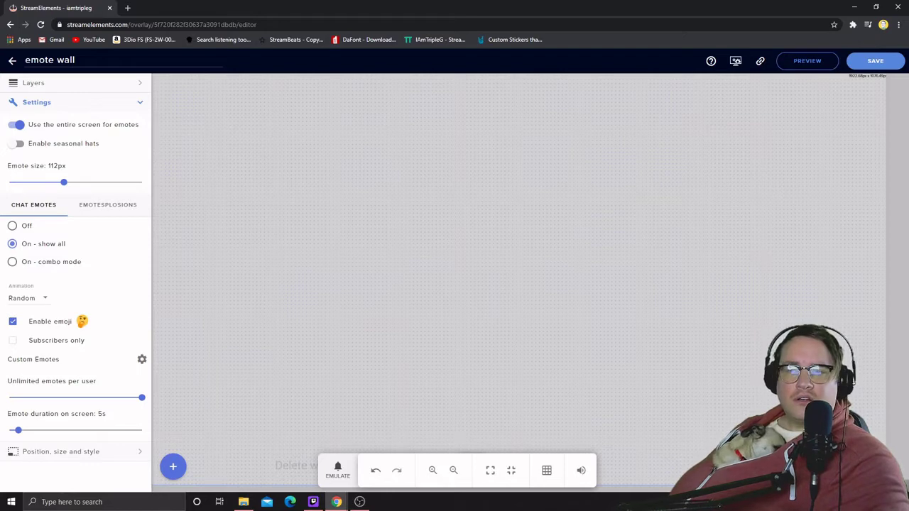
left_click(108, 205)
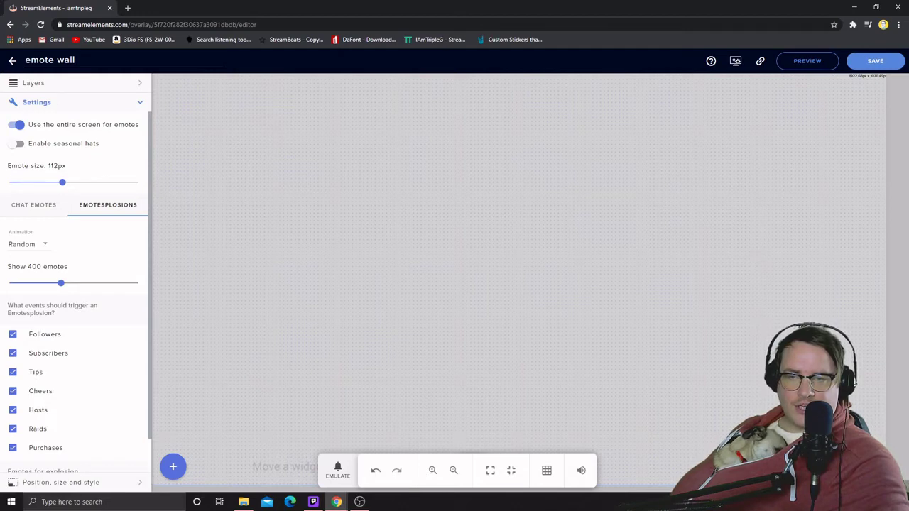
Step: Stop Hosts, Cheers, Tips and Followers from triggering emotesplosions
scroll(74, 284, "down", 1)
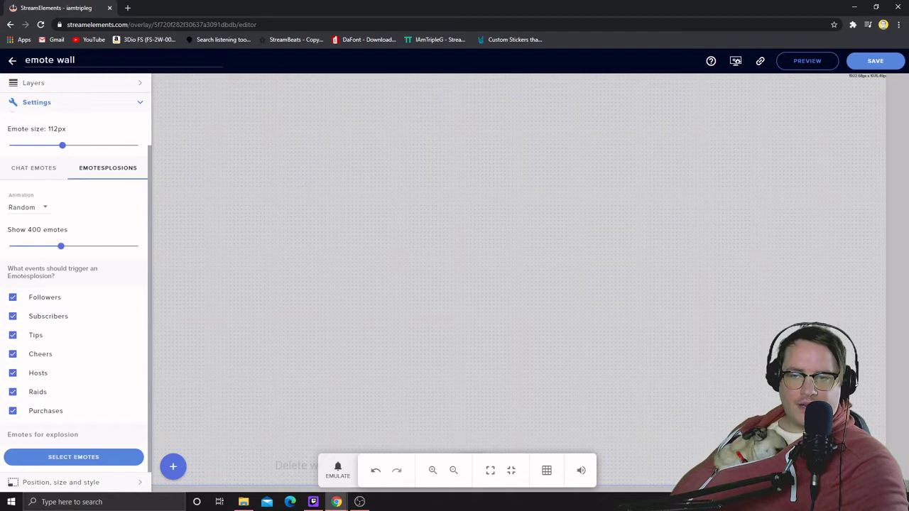
scroll(75, 284, "up", 1)
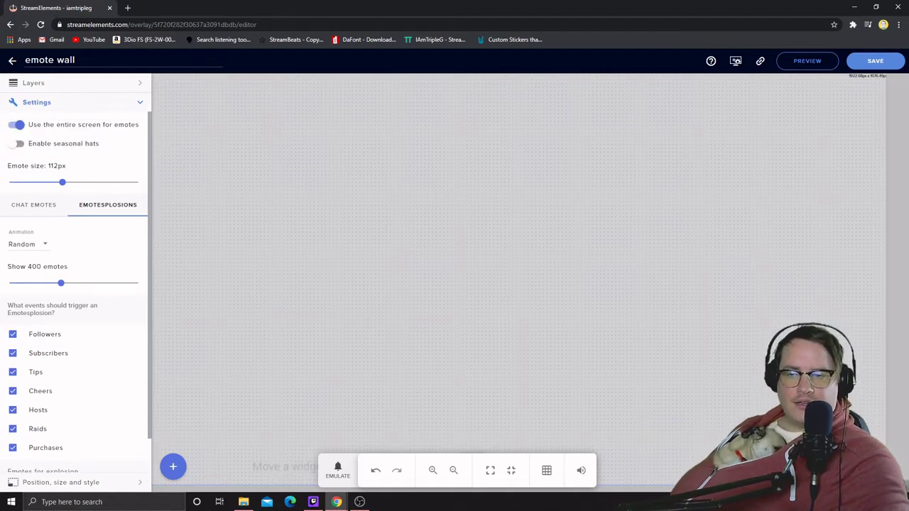
left_click(12, 410)
left_click(13, 390)
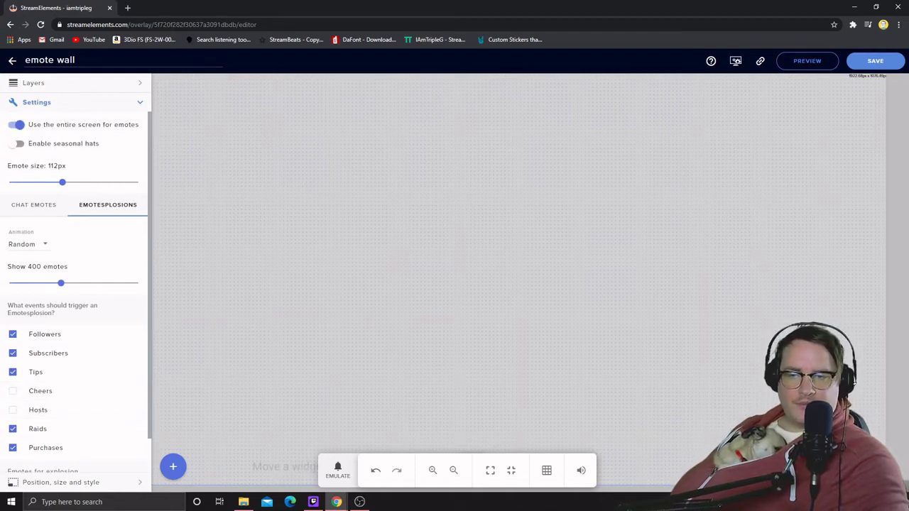
left_click(13, 371)
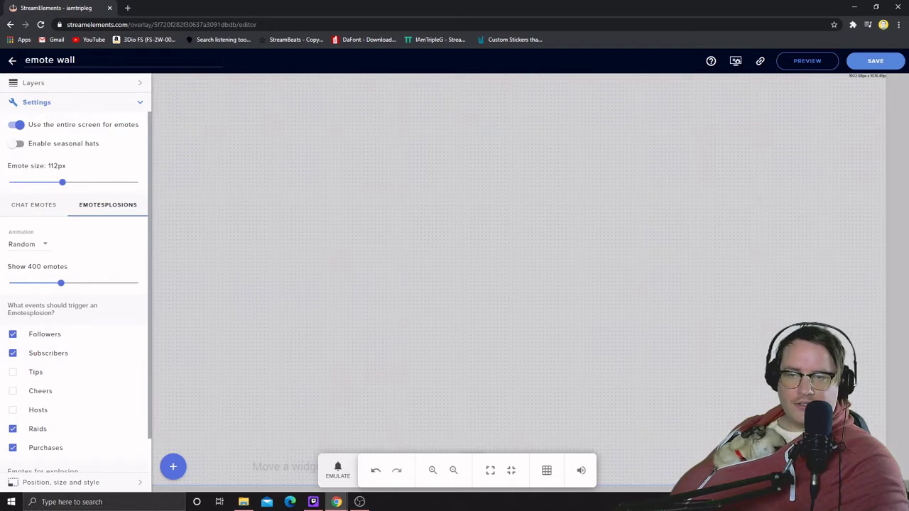
left_click(13, 334)
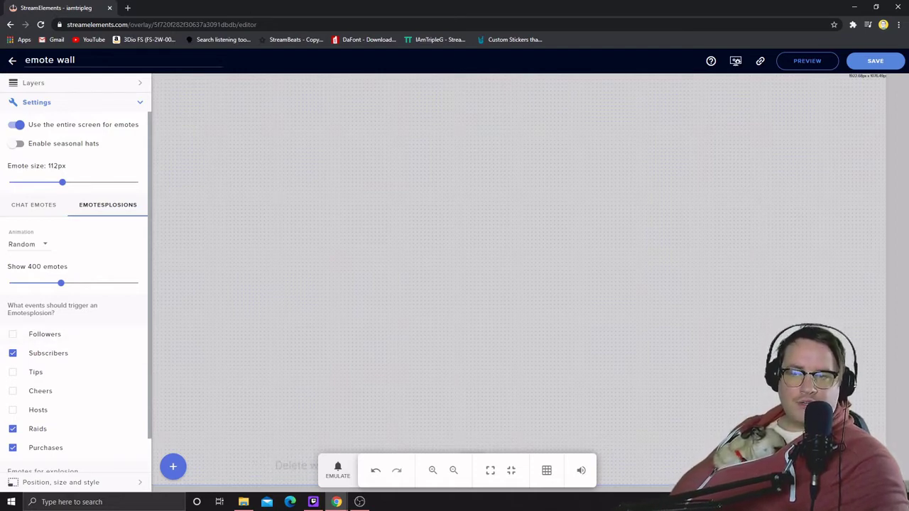
Step: Set the emotesplosion animation to Bubbles and bring up the emulate test events
left_click(26, 244)
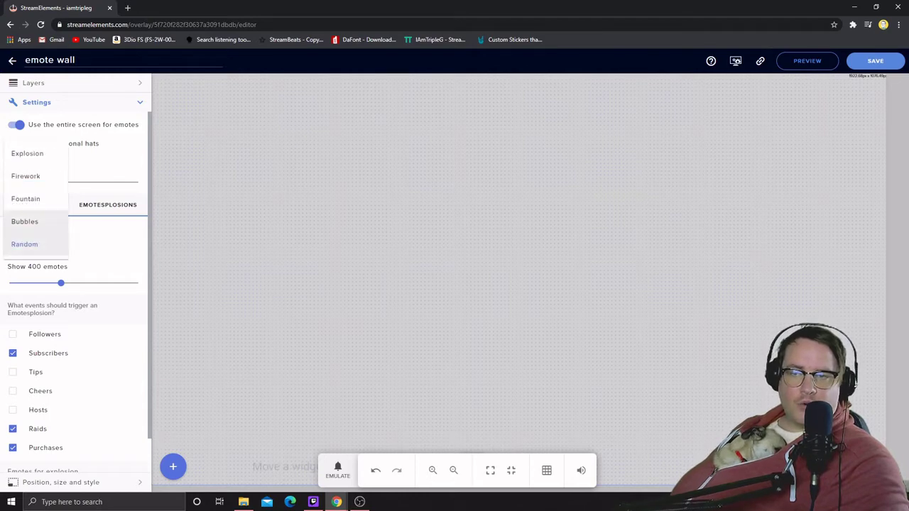
left_click(24, 221)
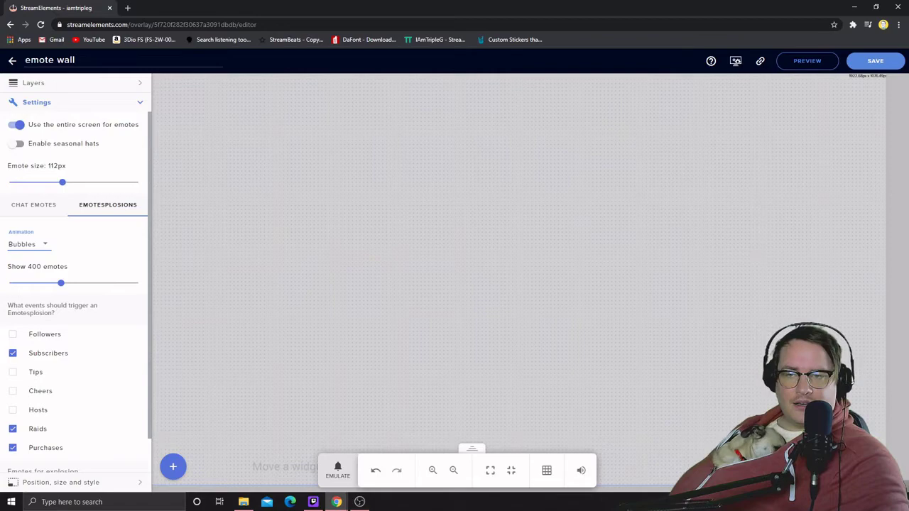
left_click(338, 470)
mouse_move(360, 315)
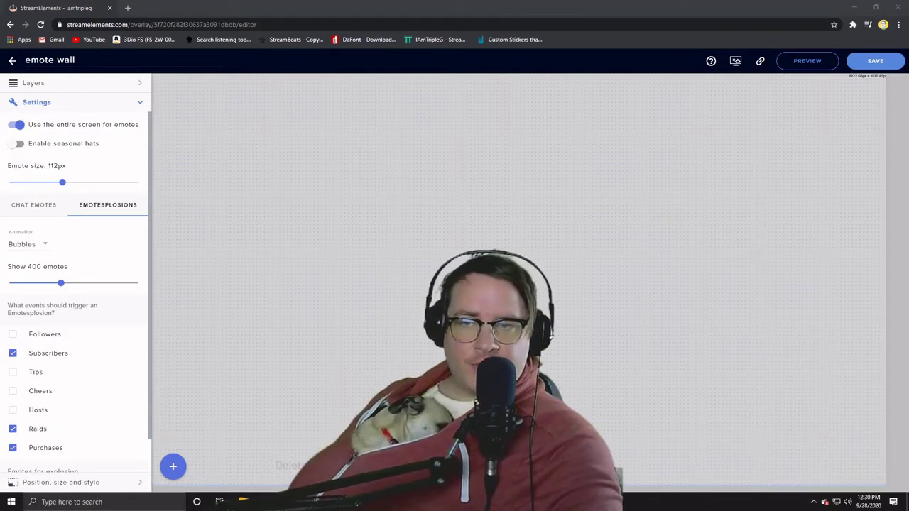
Step: Enlarge the emotes, fire a test Subscriber emotesplosion, then shrink emote size to 120px
left_click_drag(62, 182, 120, 206)
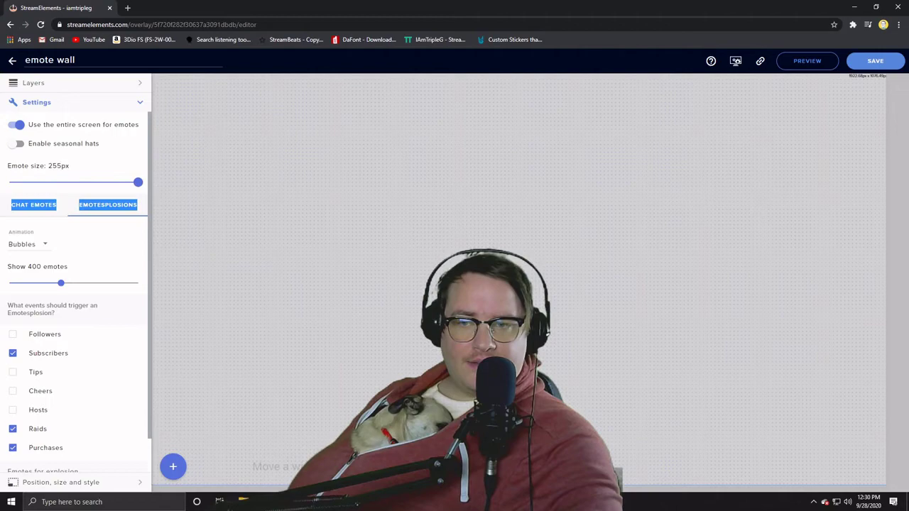
right_click(319, 270)
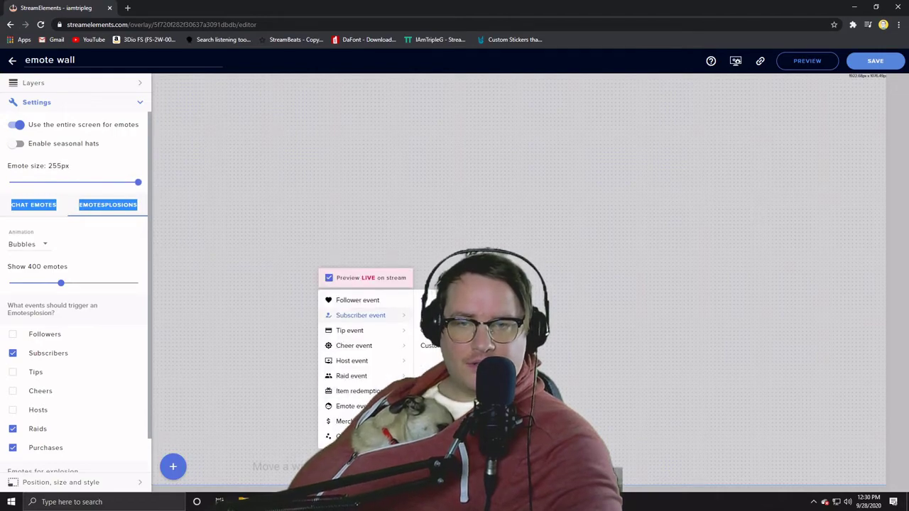
left_click(361, 316)
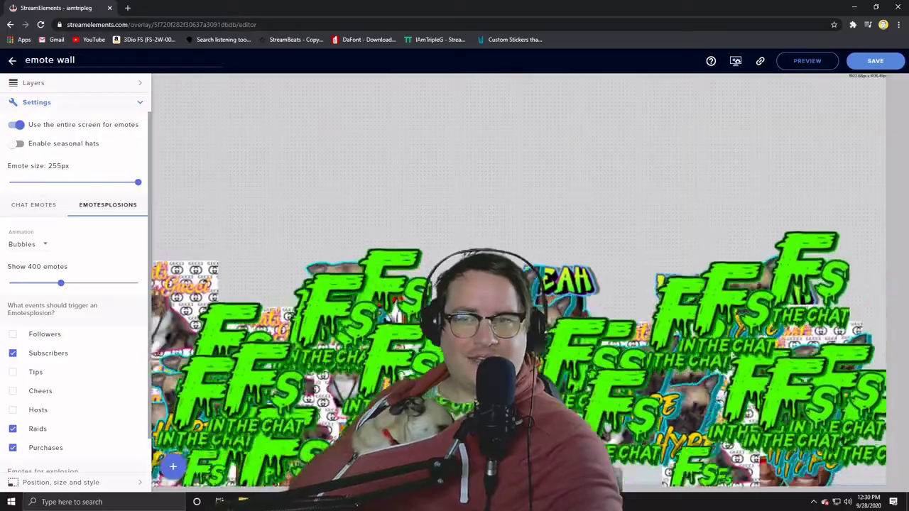
left_click_drag(137, 182, 66, 204)
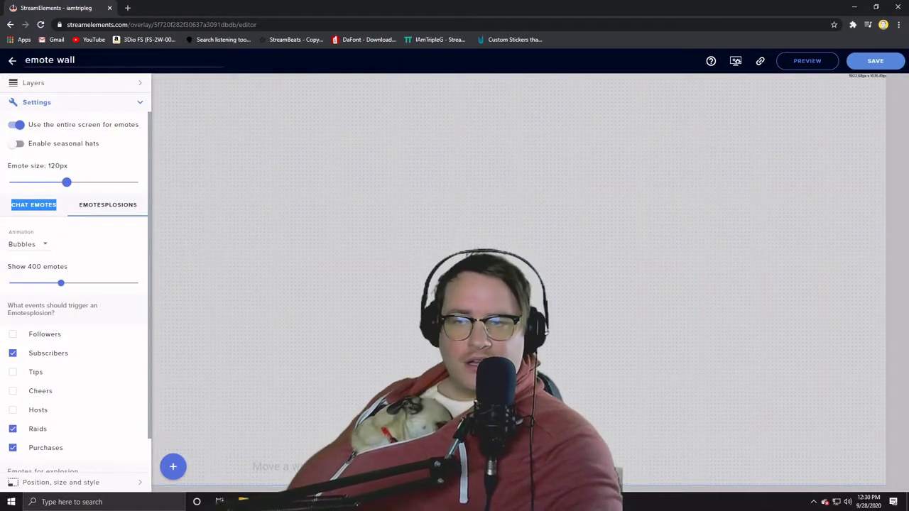
Step: Switch the emotesplosion animation to Firework and test-fire an event on the canvas
left_click(26, 244)
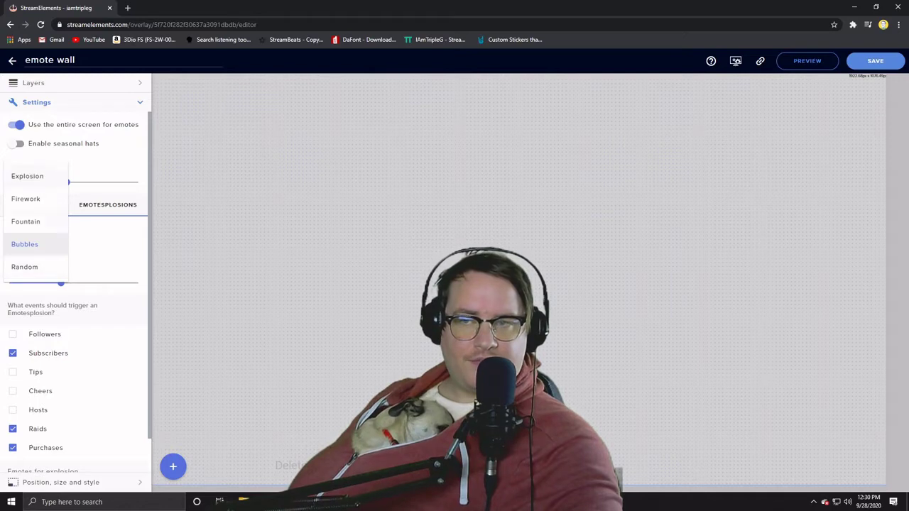
left_click(26, 198)
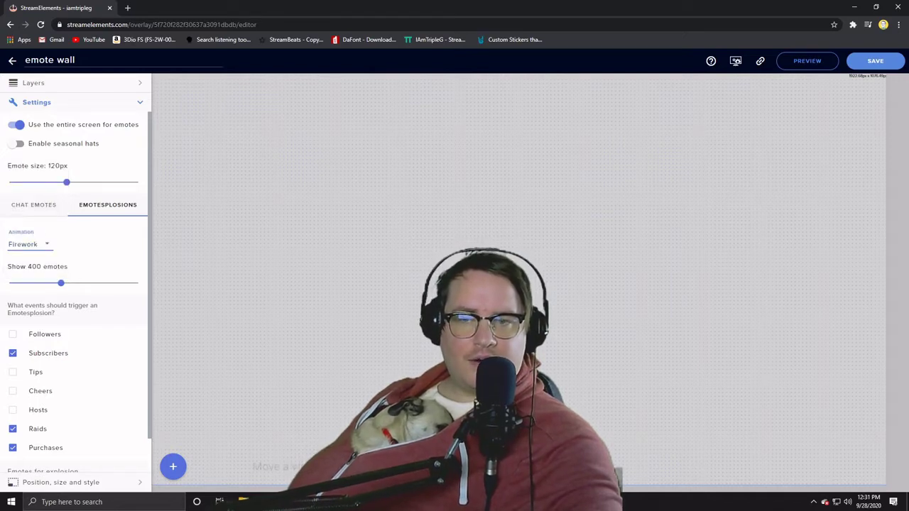
right_click(320, 271)
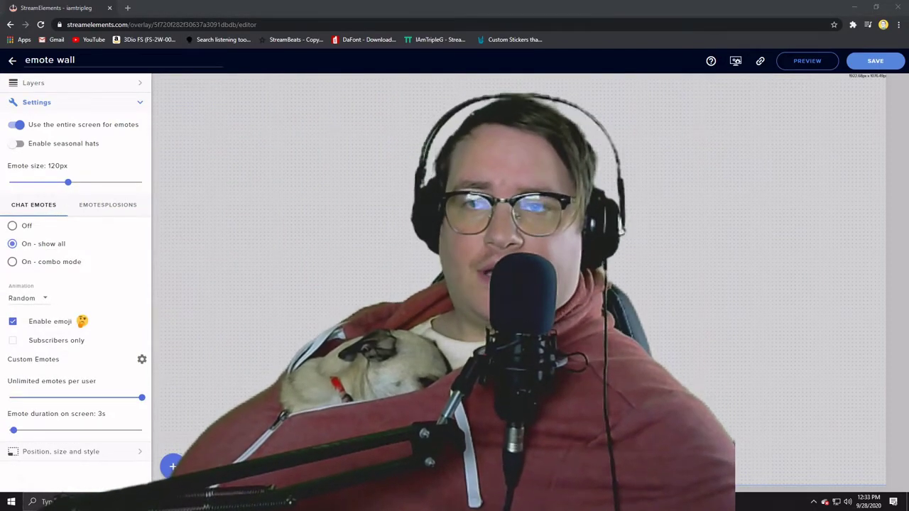
Step: Open the Clip show overlay, add a Kappagen widget, and show its position and size settings
key("alt+Left")
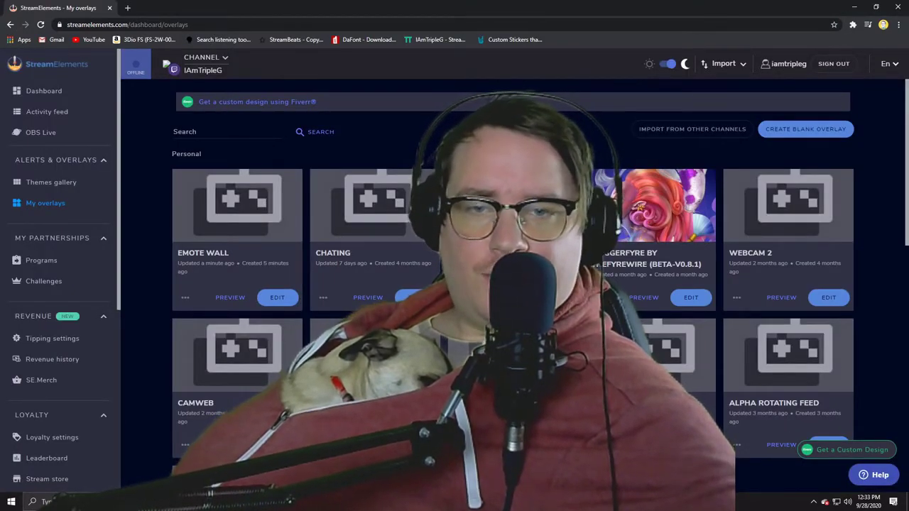
key("alt+Right")
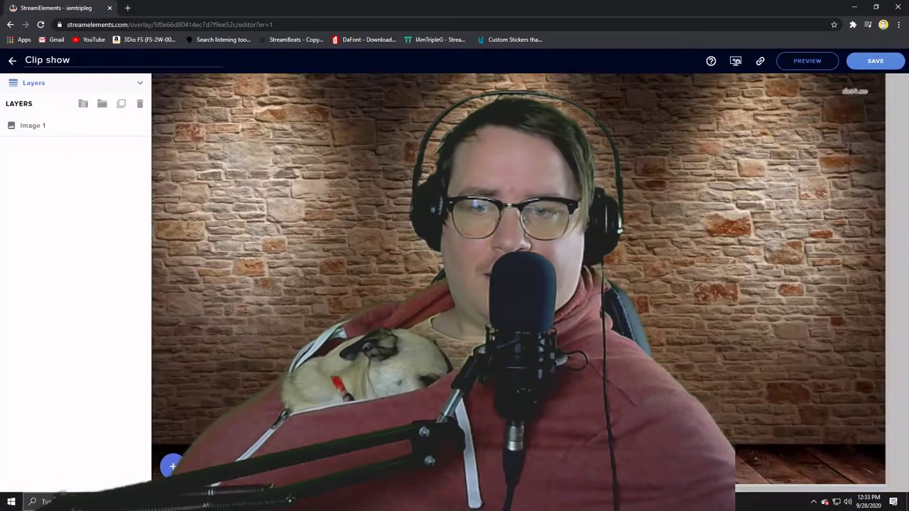
left_click(173, 466)
mouse_move(213, 258)
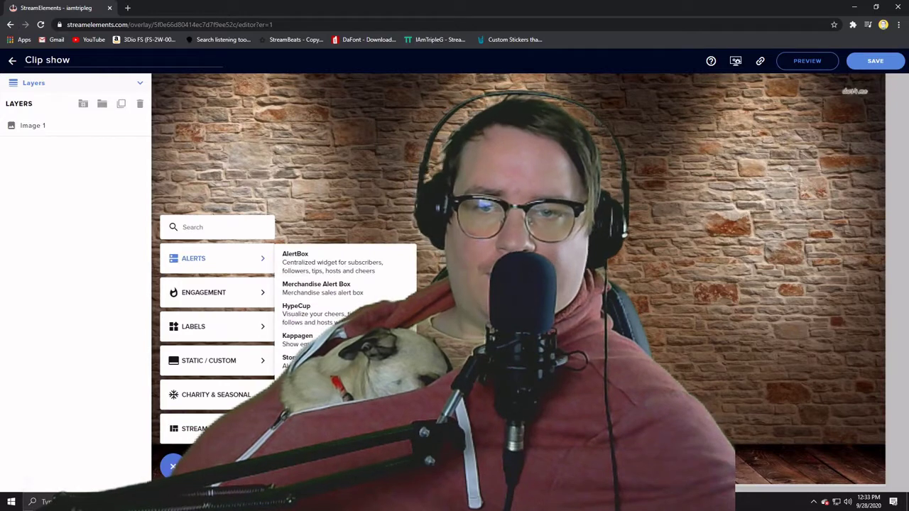
left_click(297, 338)
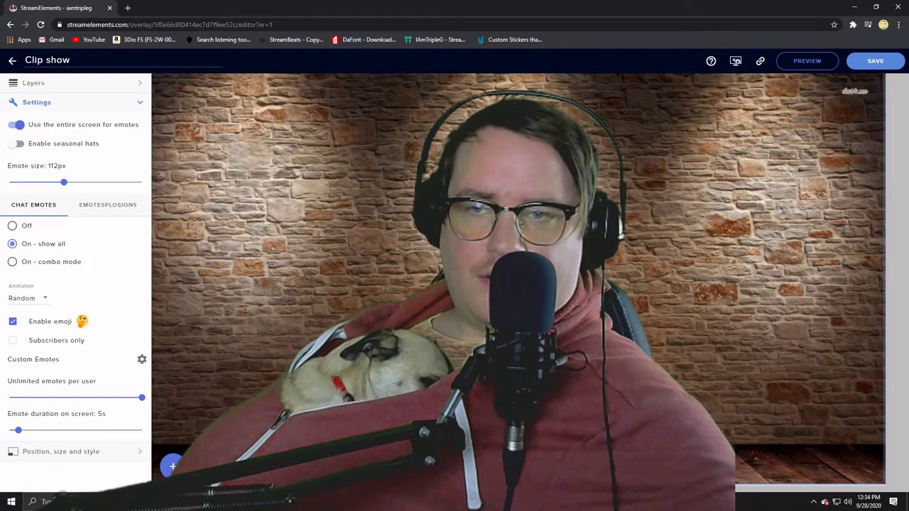
left_click(60, 452)
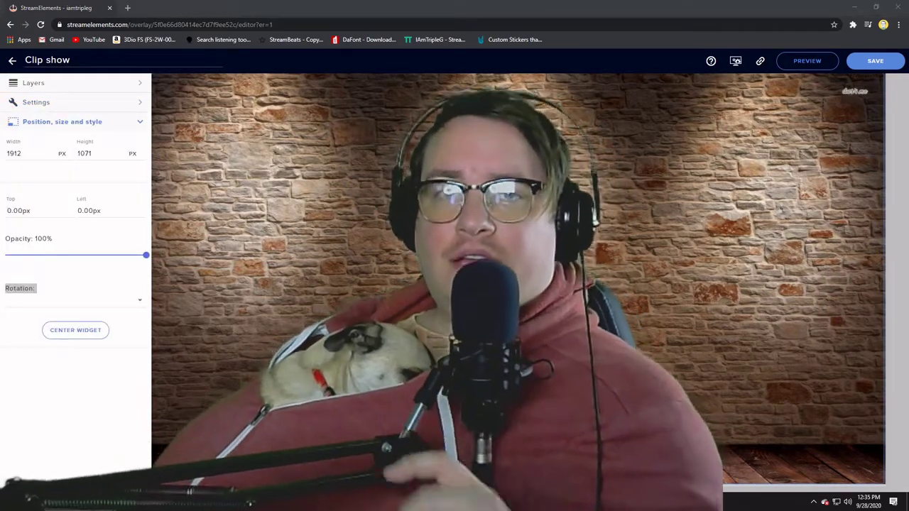